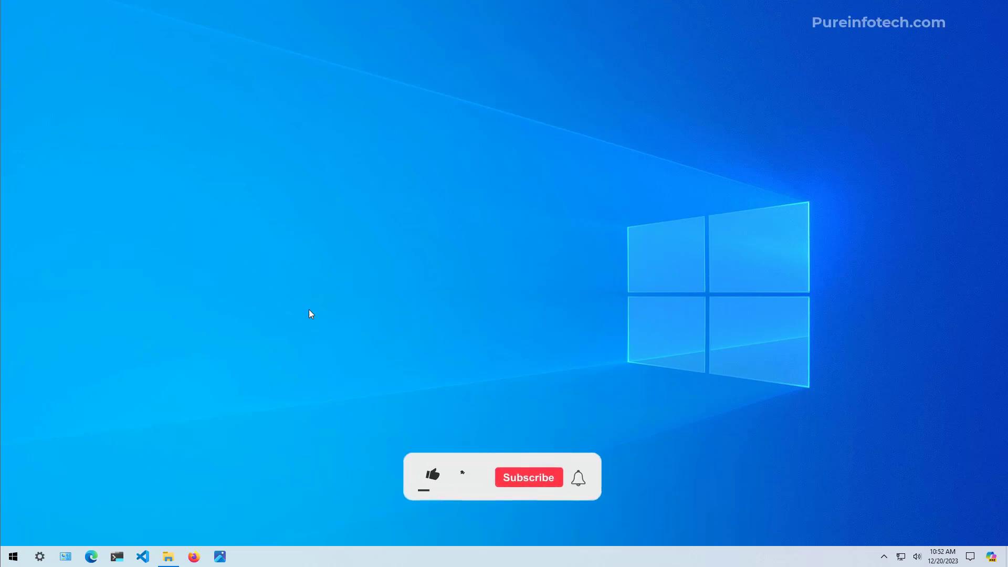
Step: In Disk Management, view Disk 5's properties Volumes details showing its partition style
{"action": "key", "text": "super"}
{"action": "type", "text": "disk"}
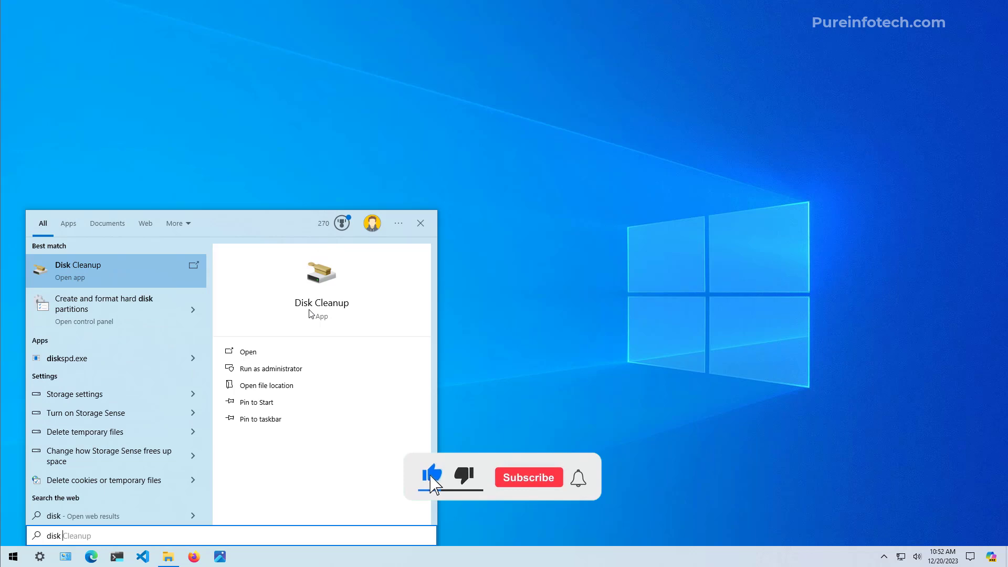
{"action": "type", "text": " ma"}
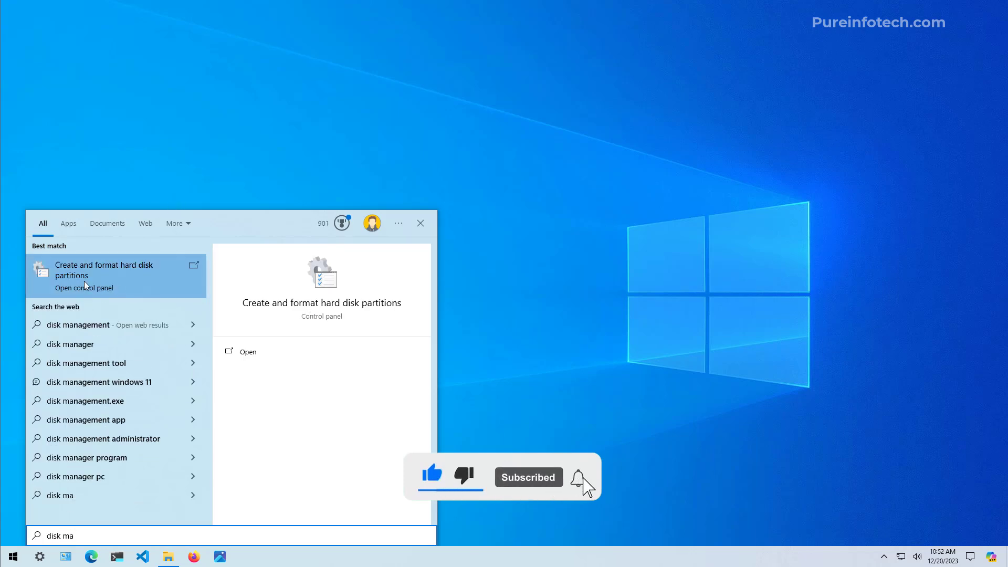
{"action": "left_click", "coordinate": [85, 285]}
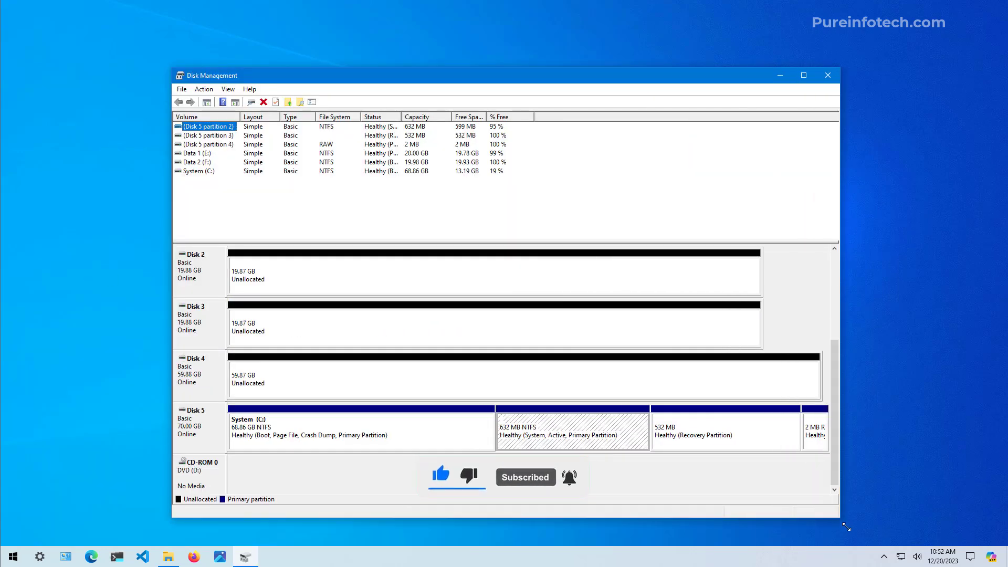
{"action": "right_click", "coordinate": [203, 430]}
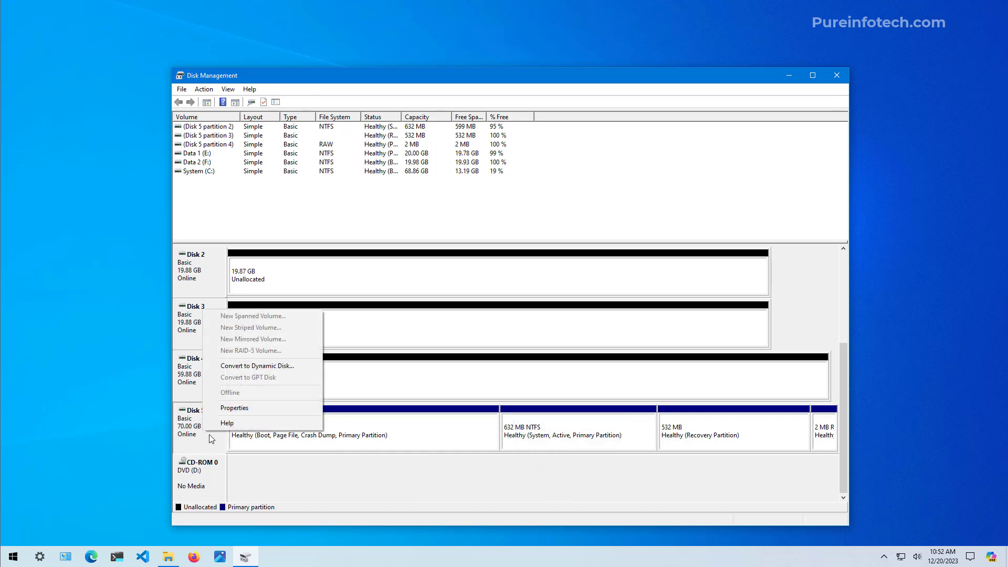
{"action": "right_click", "coordinate": [356, 437]}
{"action": "right_click", "coordinate": [197, 433]}
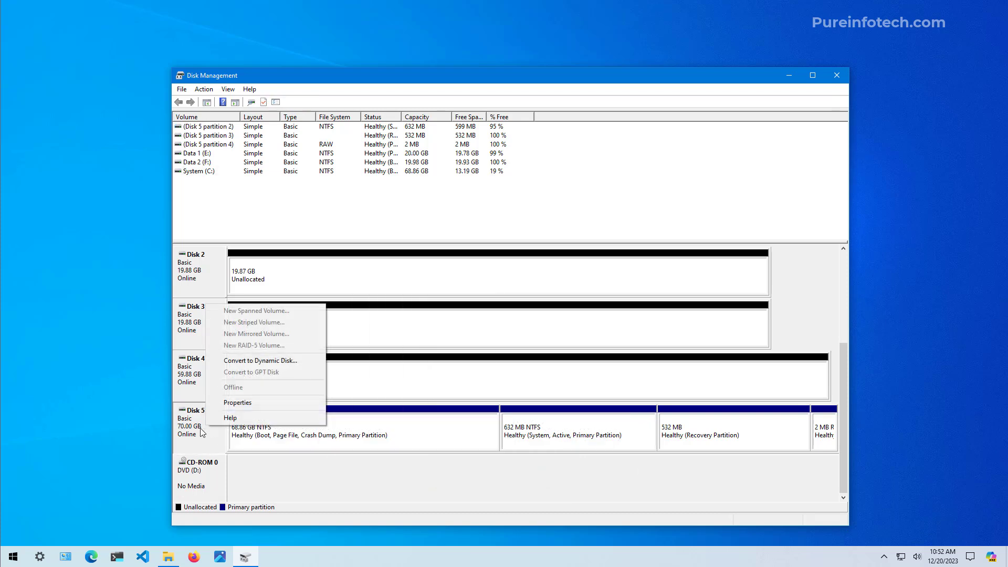
{"action": "left_click", "coordinate": [237, 402]}
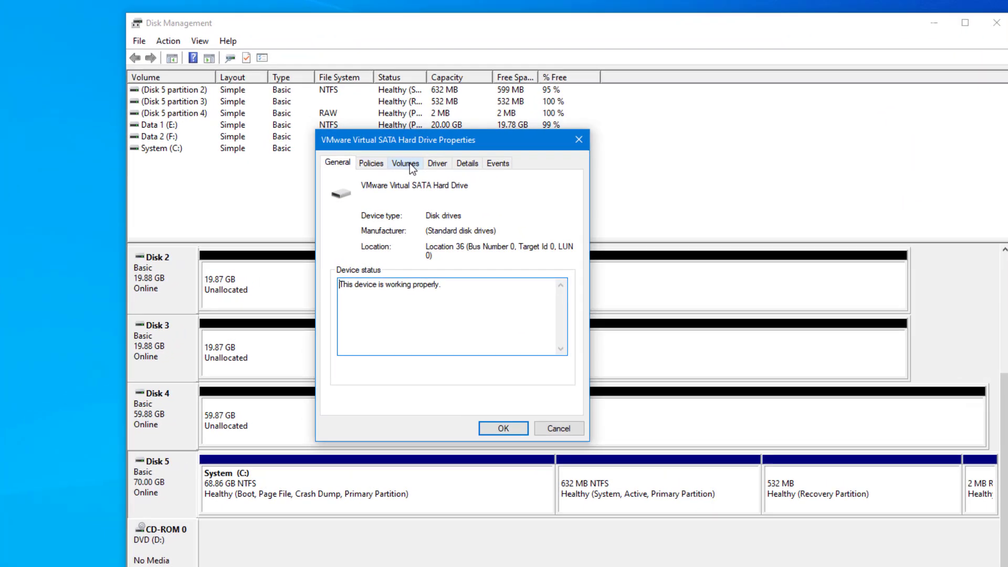
{"action": "left_click", "coordinate": [385, 183]}
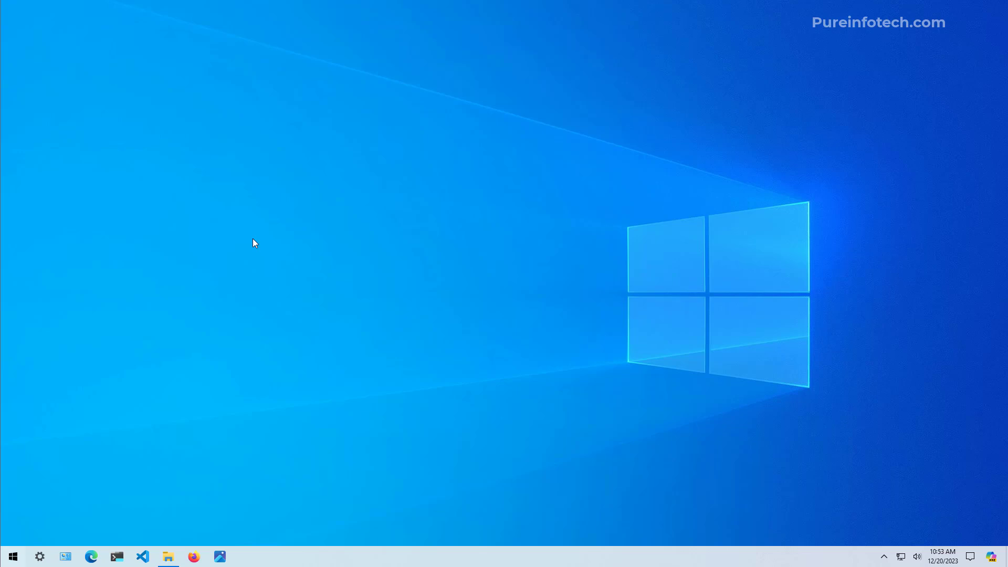
Step: In an administrator Terminal Preview, run diskpart and list disk to show every disk
{"action": "key", "text": "super"}
{"action": "type", "text": "tem"}
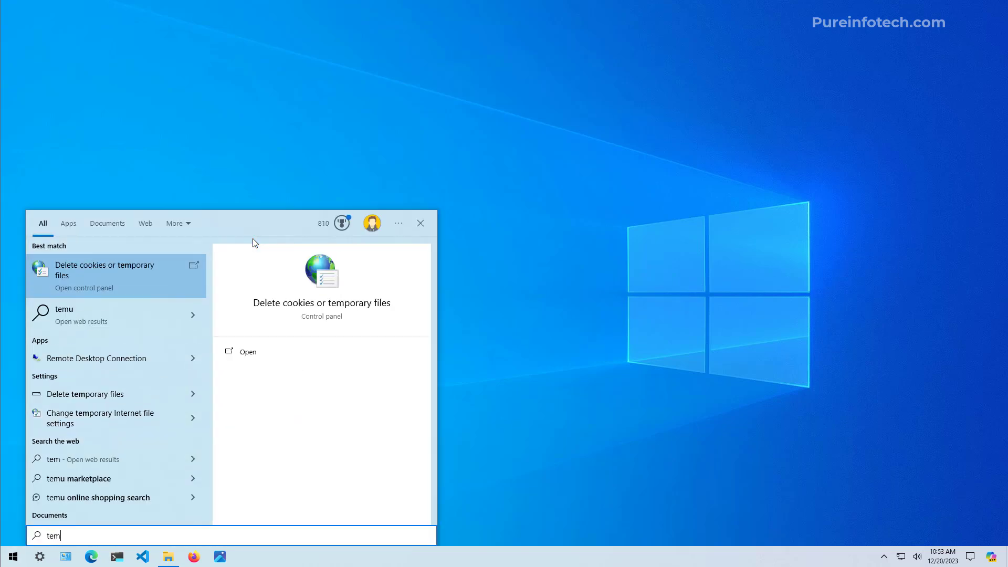
{"action": "key", "text": "BackSpace"}
{"action": "key", "text": "BackSpace"}
{"action": "key", "text": "BackSpace"}
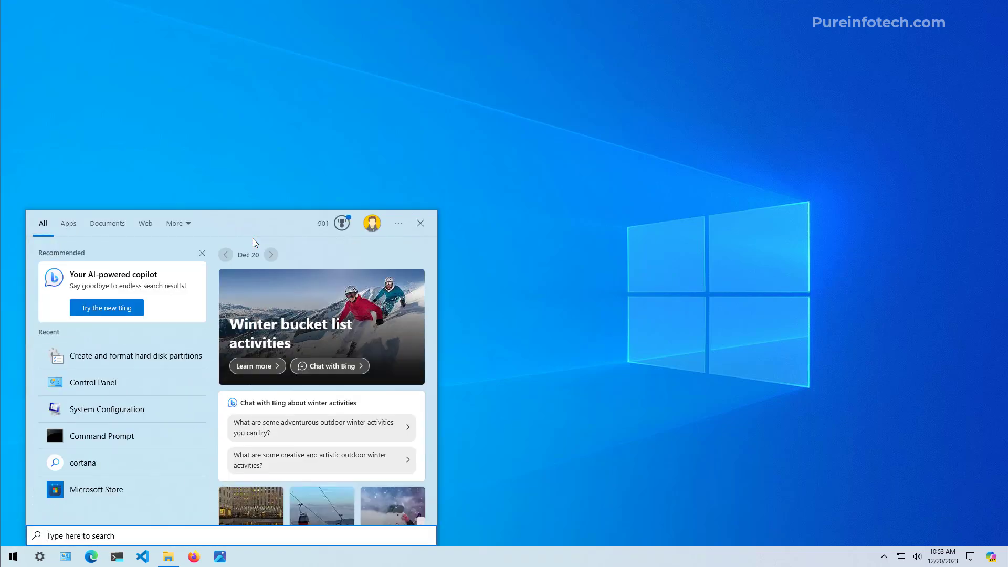
{"action": "type", "text": "term"}
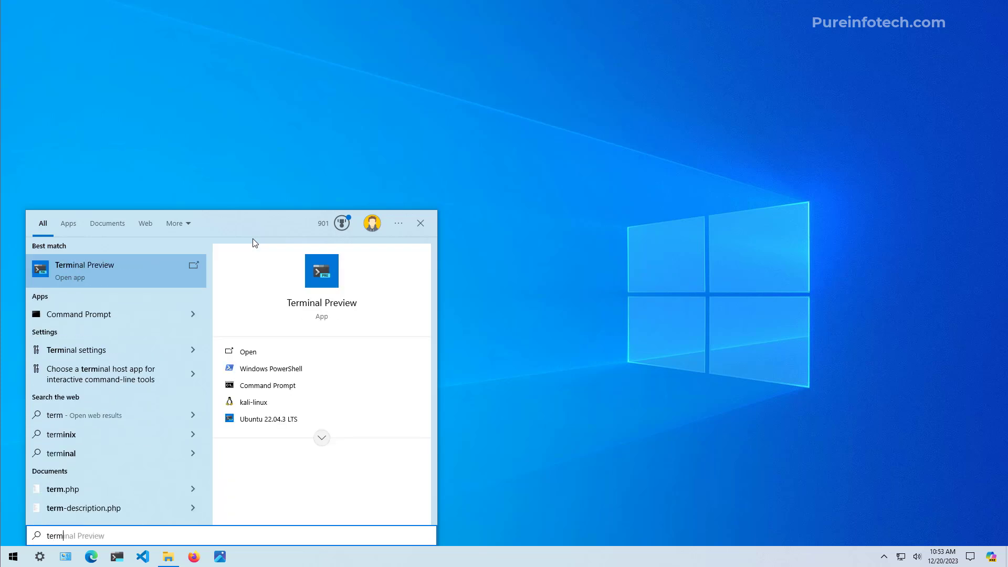
{"action": "right_click", "coordinate": [172, 266]}
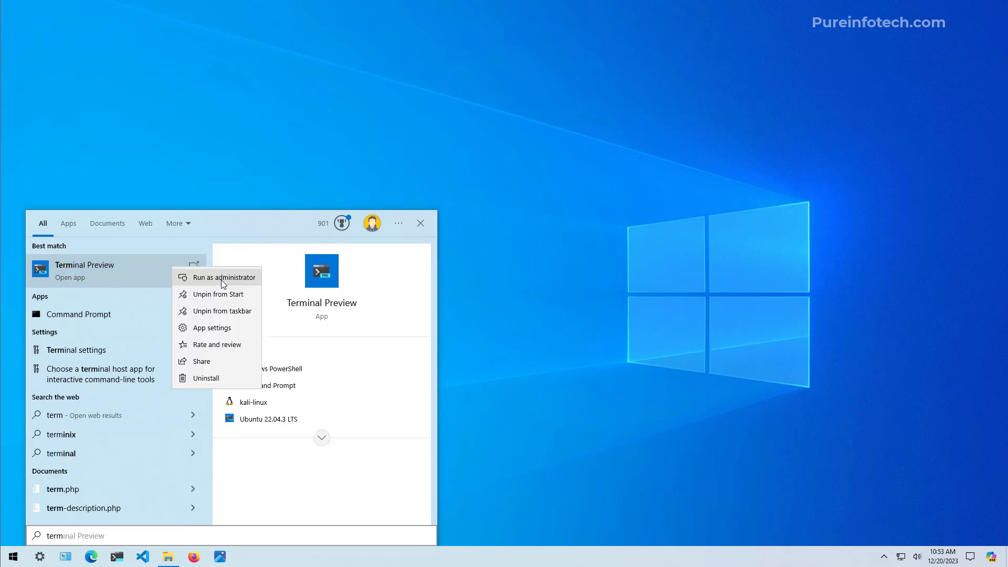
{"action": "left_click", "coordinate": [205, 275]}
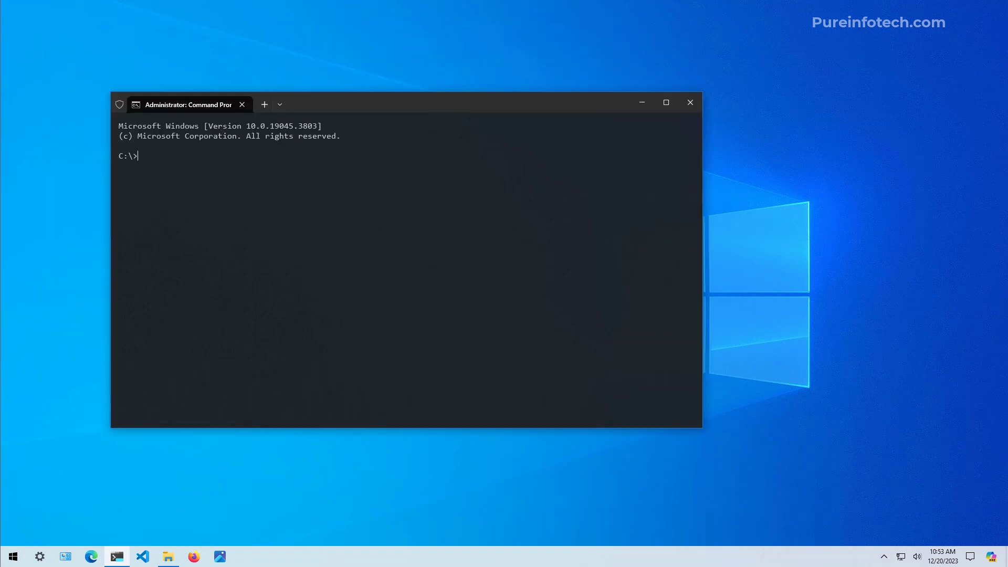
{"action": "type", "text": "diskpart"}
{"action": "key", "text": "Return"}
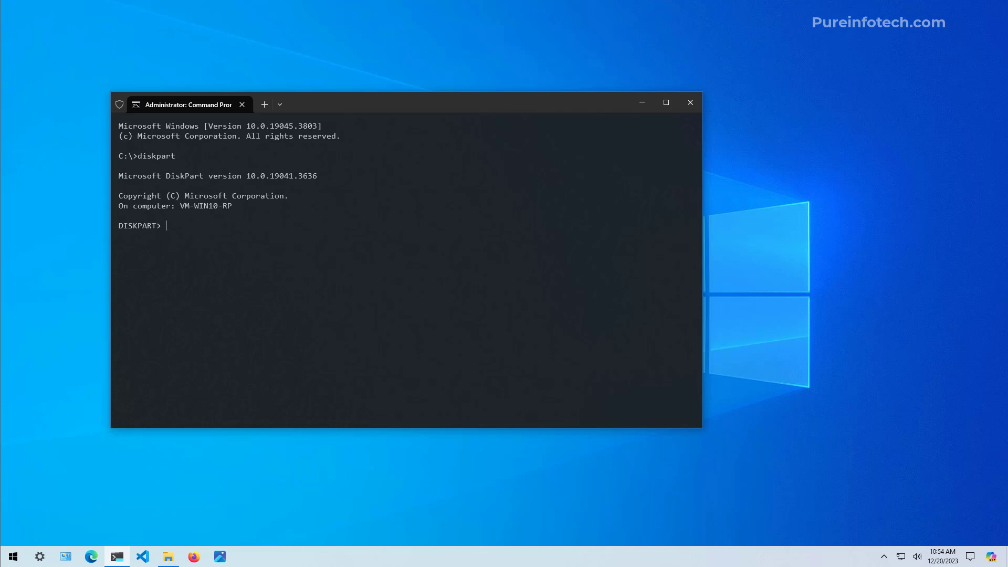
{"action": "type", "text": "list disk"}
{"action": "key", "text": "Return"}
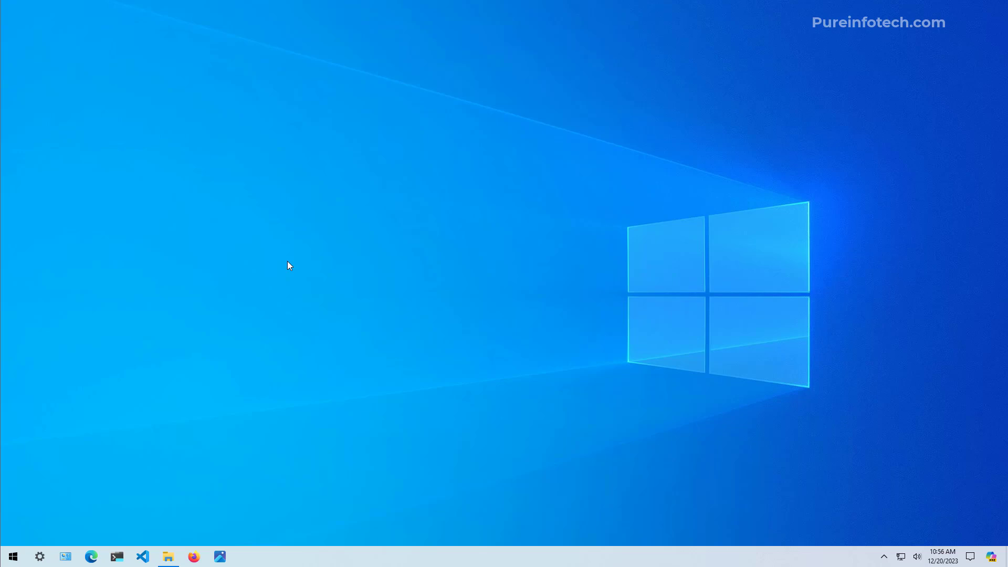
Step: In a new administrator PowerShell, run get-disk listing Disk 5 as a 70 GB MBR disk
{"action": "key", "text": "super"}
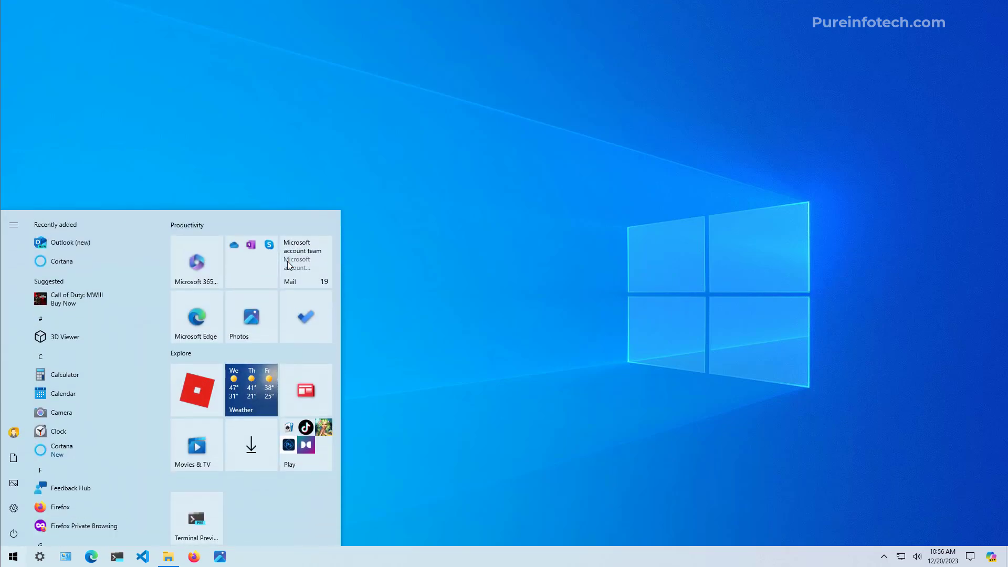
{"action": "type", "text": "te"}
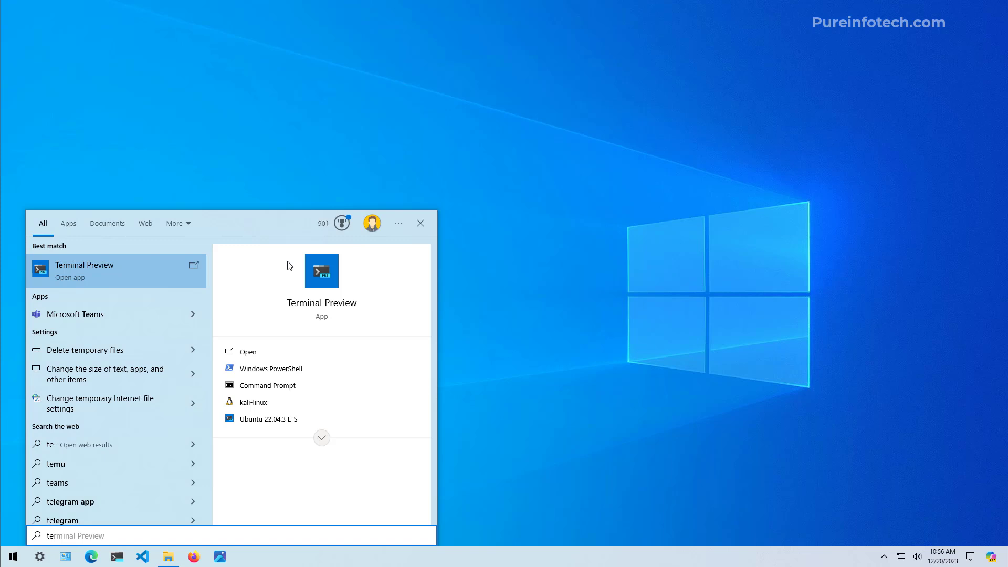
{"action": "left_click", "coordinate": [135, 276]}
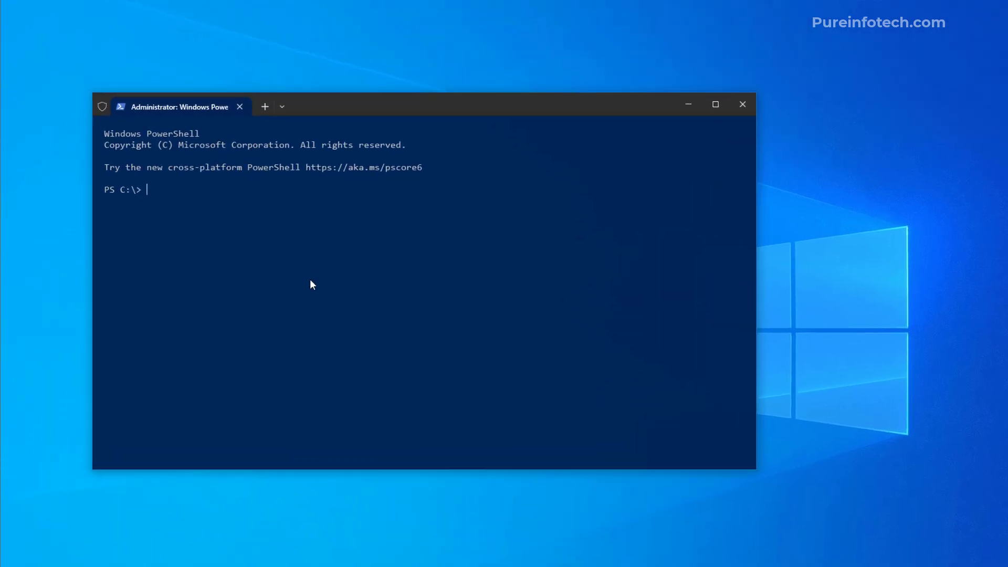
{"action": "type", "text": "get-disk"}
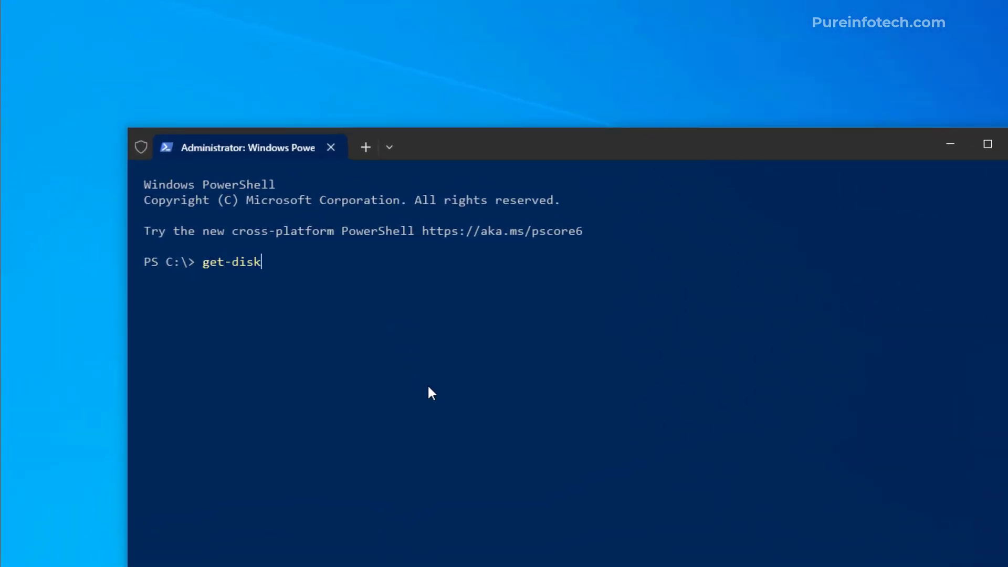
{"action": "key", "text": "Return"}
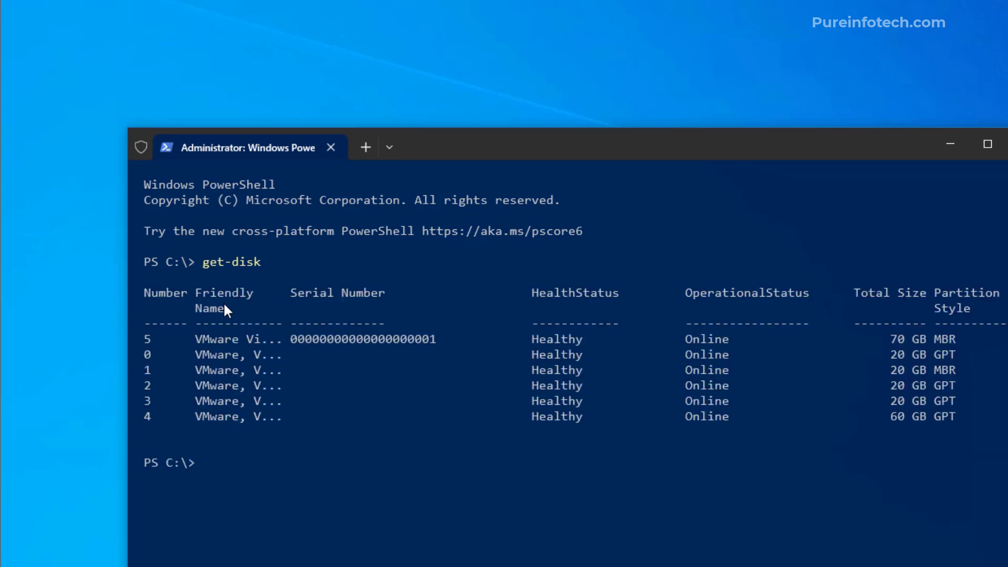